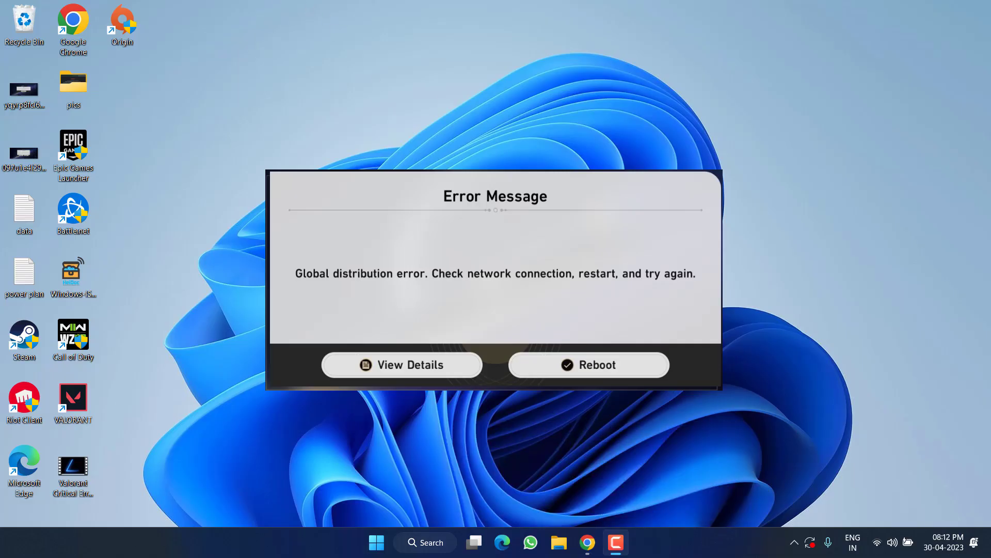
# Open Settings' Network & internet page to confirm Mobile hotspot and Flight mode are off, then close Settings
pyautogui.click(616, 543)
pyautogui.press('super+i')
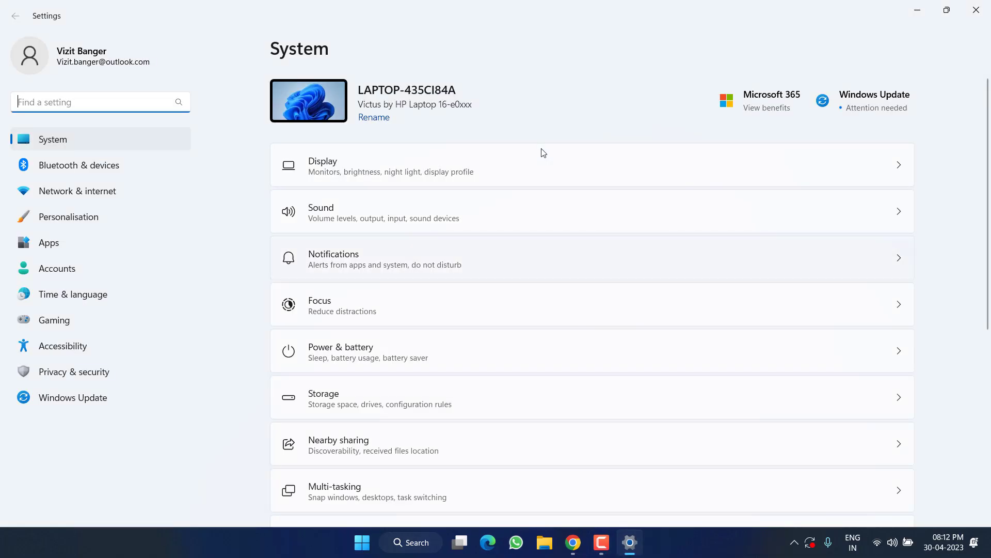
pyautogui.click(100, 201)
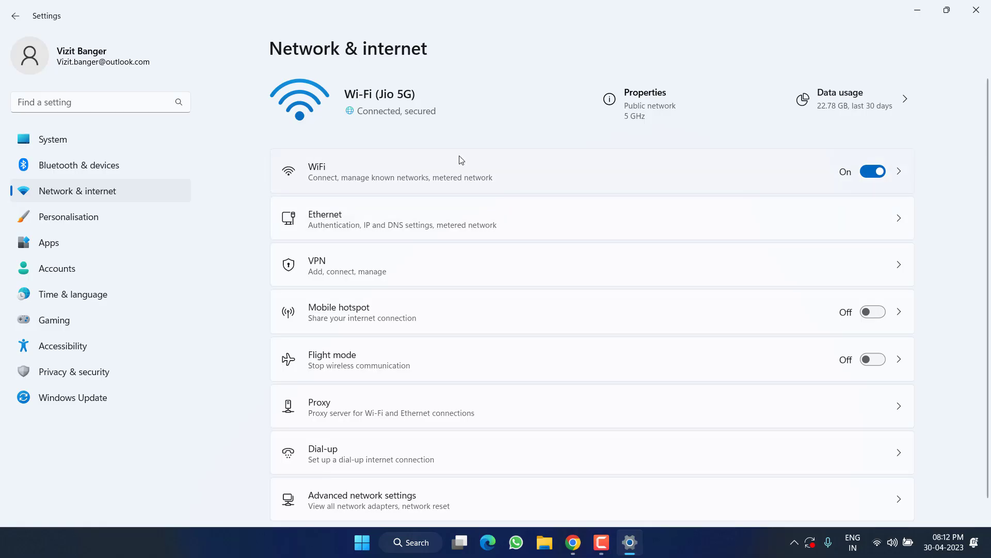
pyautogui.click(976, 10)
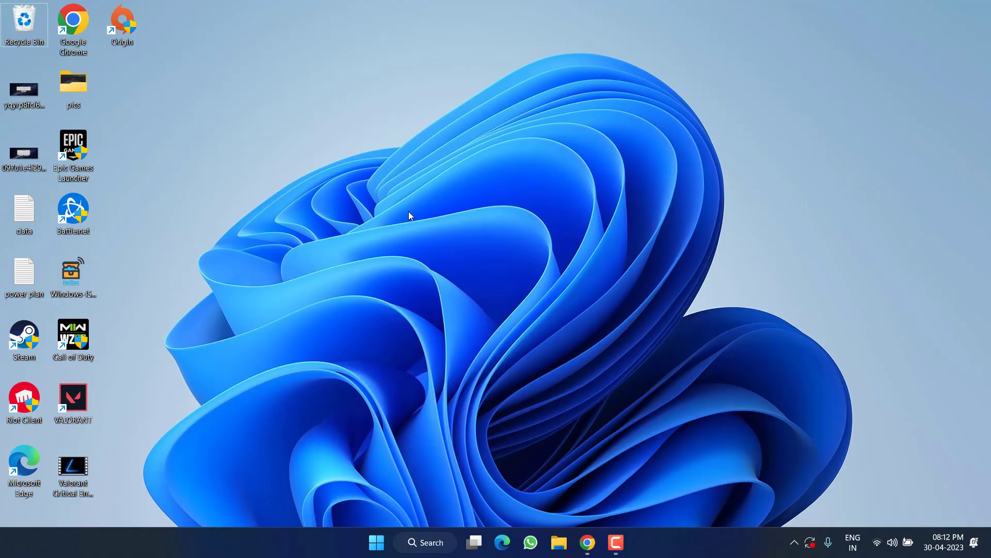
# Review the ExpressVPN and AdGuard VPN tabs in Chrome, then minimise the browser
pyautogui.moveTo(587, 542)
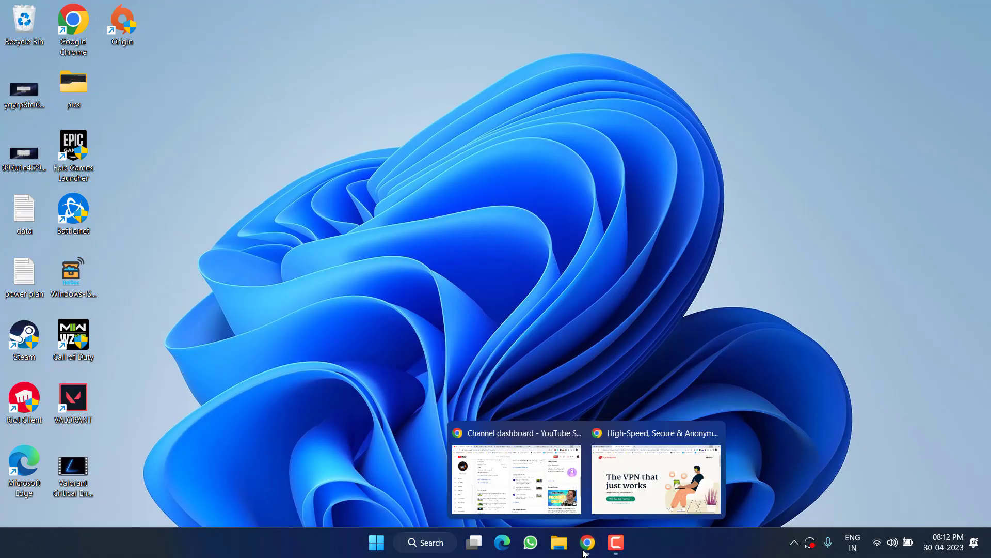
pyautogui.click(615, 515)
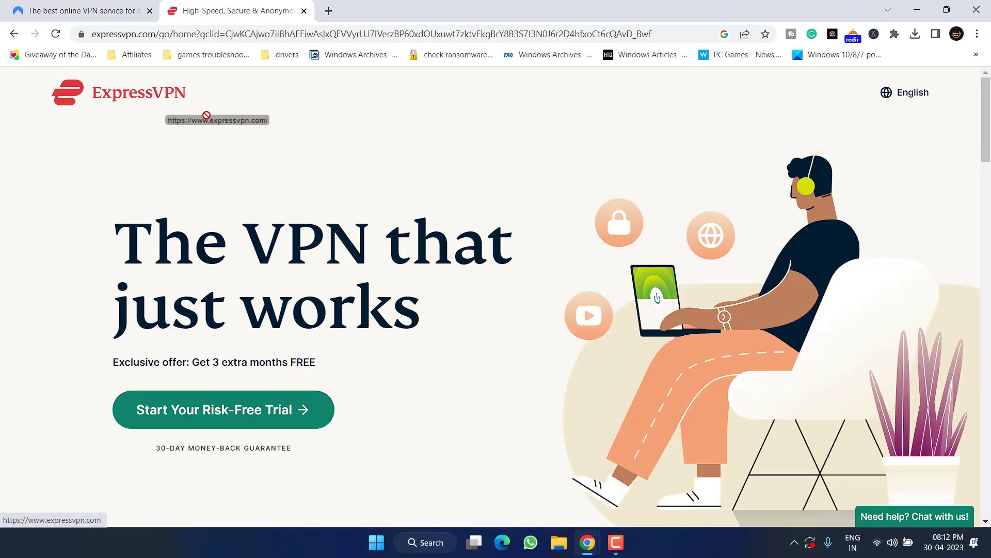
pyautogui.hotkey('ctrl', 'Tab')
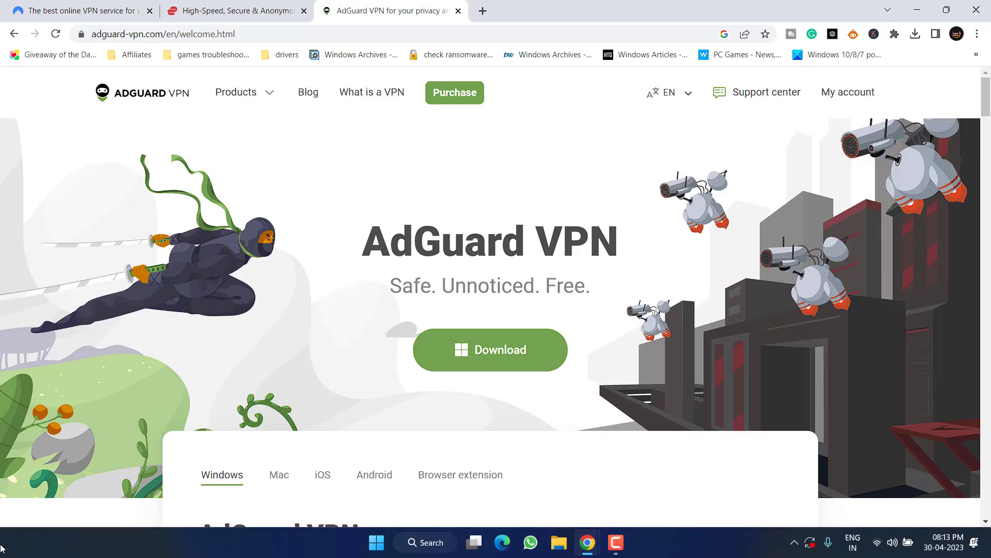
pyautogui.click(917, 9)
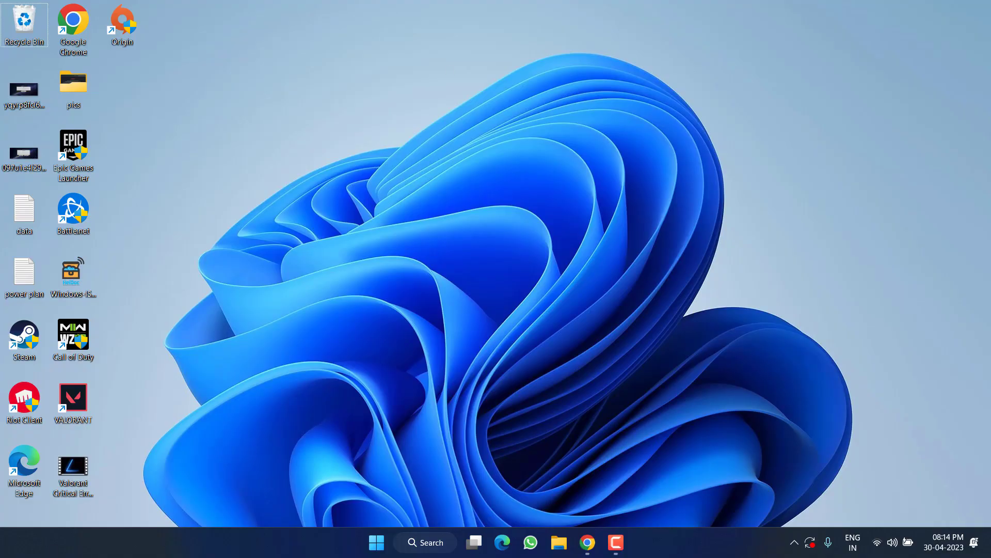
# Launch Registry Editor by running regedit from the Run dialog
pyautogui.rightClick(374, 548)
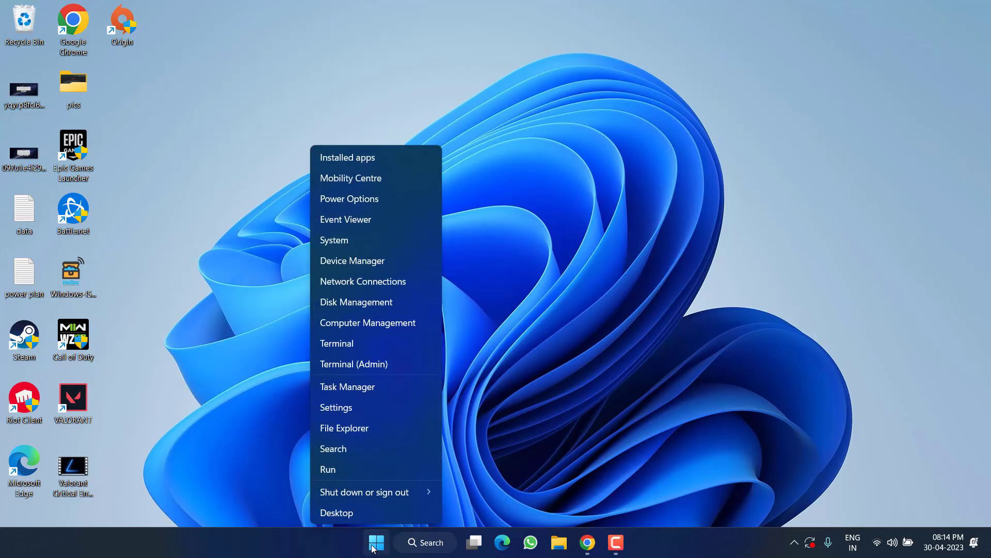
pyautogui.click(327, 470)
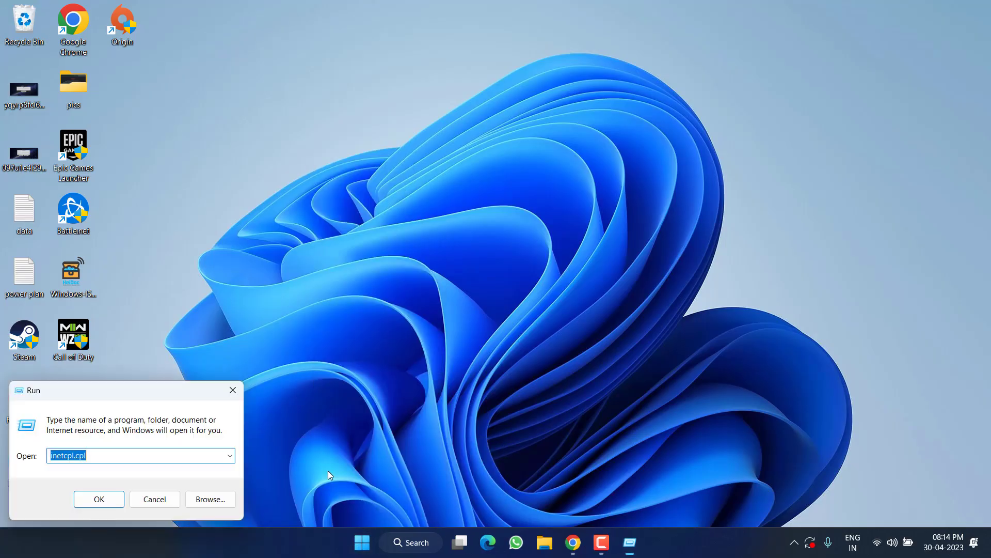
pyautogui.write('regedit')
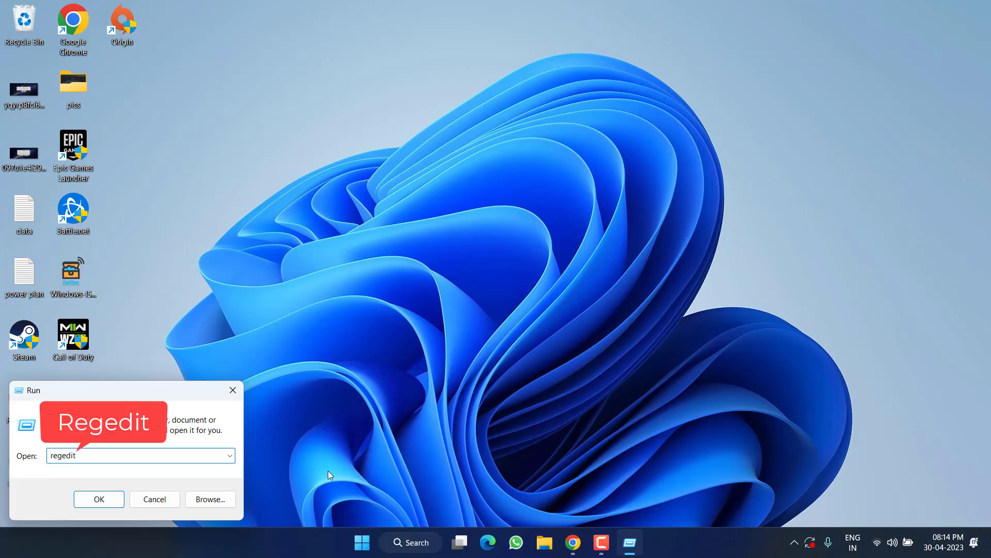
pyautogui.press('Return')
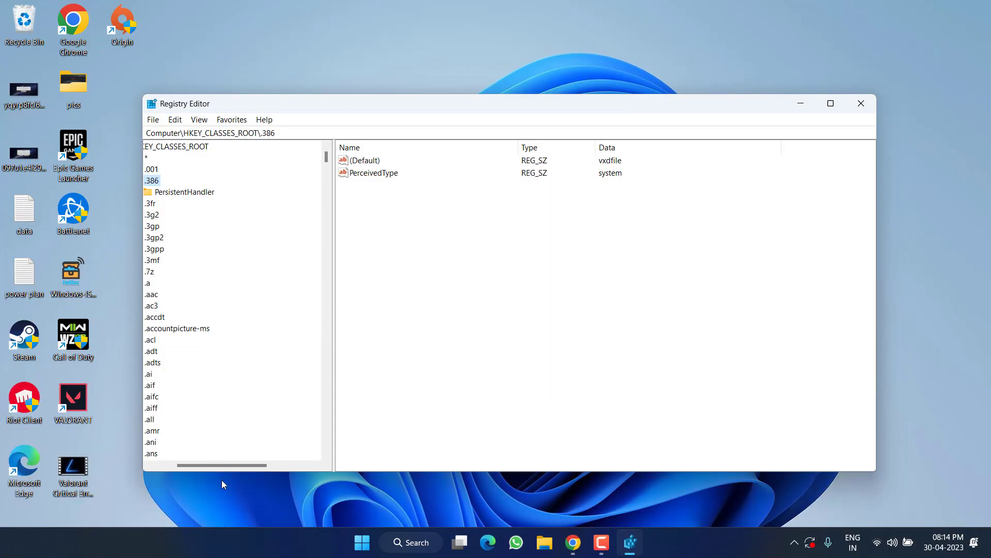
# Collapse HKEY_CLASSES_ROOT and expand HKEY_CURRENT_USER\Software to list its subkeys
pyautogui.moveTo(227, 465); pyautogui.dragTo(205, 465)
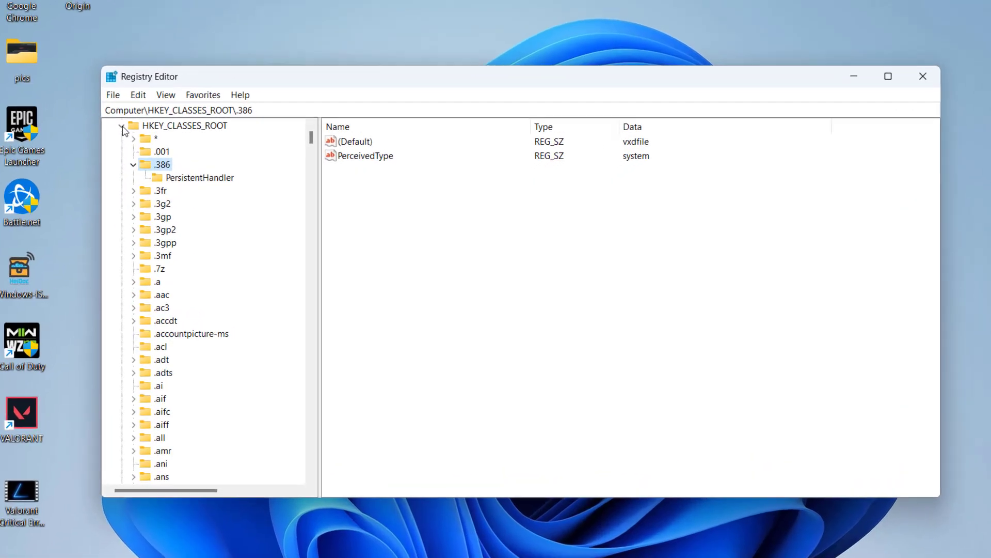
pyautogui.click(116, 124)
pyautogui.click(168, 150)
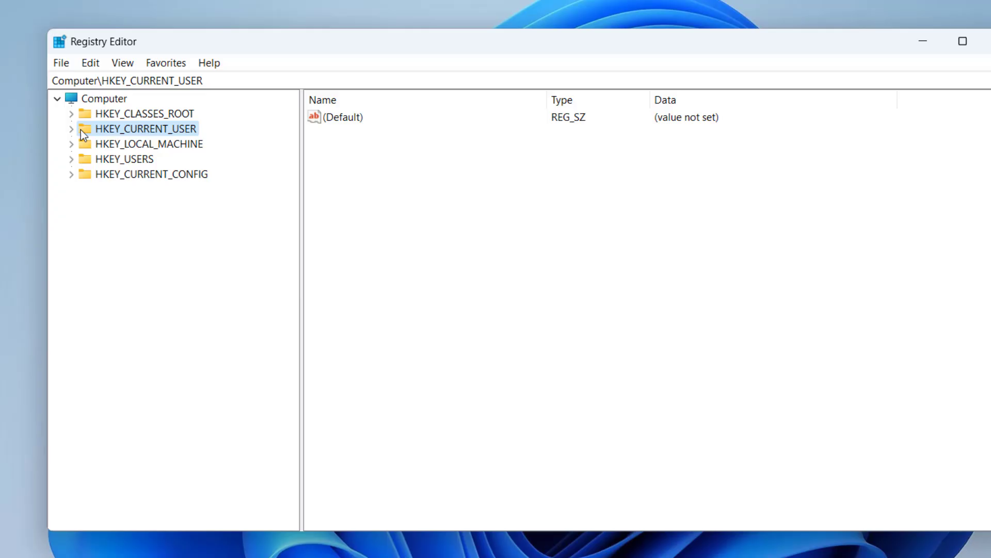
pyautogui.click(71, 129)
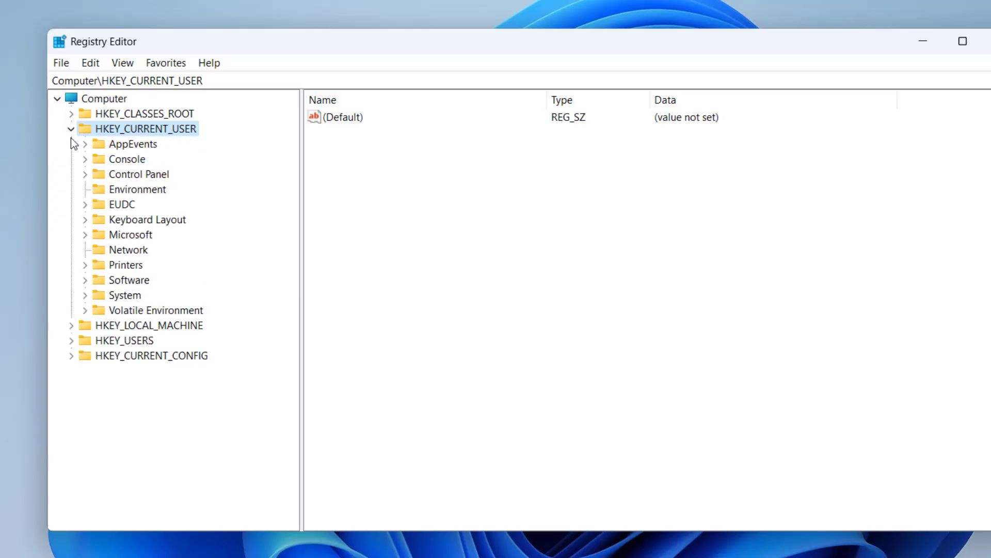
pyautogui.click(89, 278)
pyautogui.click(87, 280)
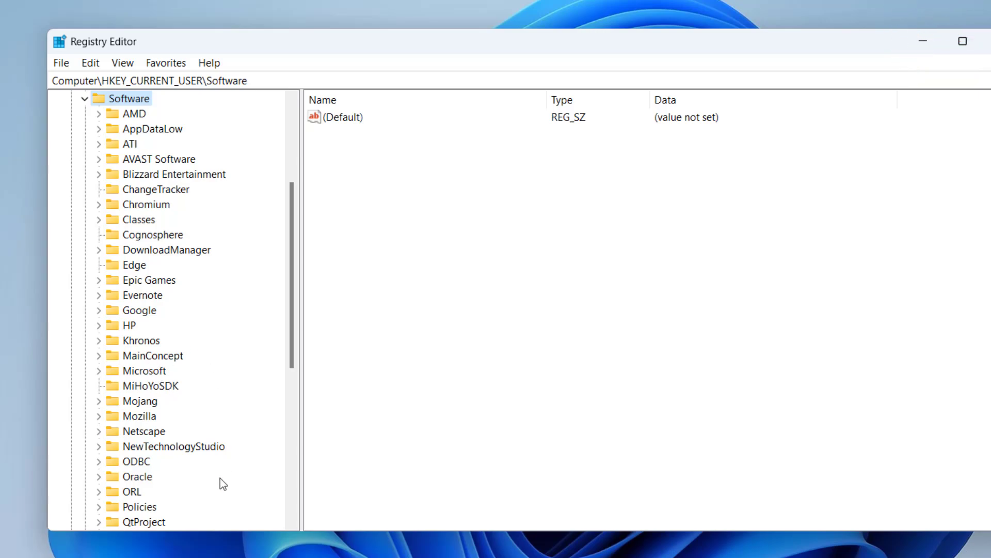
# Delete the Cognosphere key under HKEY_CURRENT_USER\Software
pyautogui.press('c')
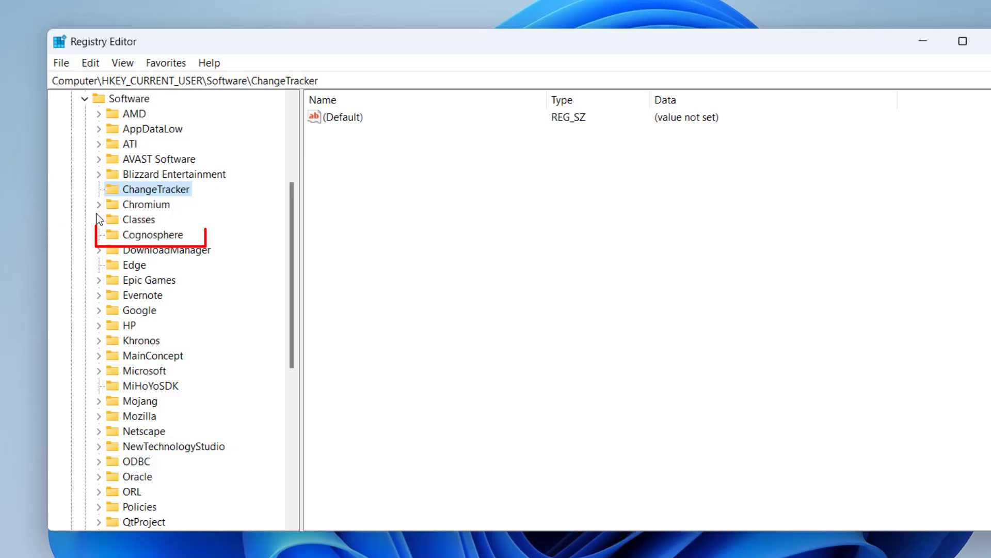
pyautogui.rightClick(136, 237)
pyautogui.click(186, 317)
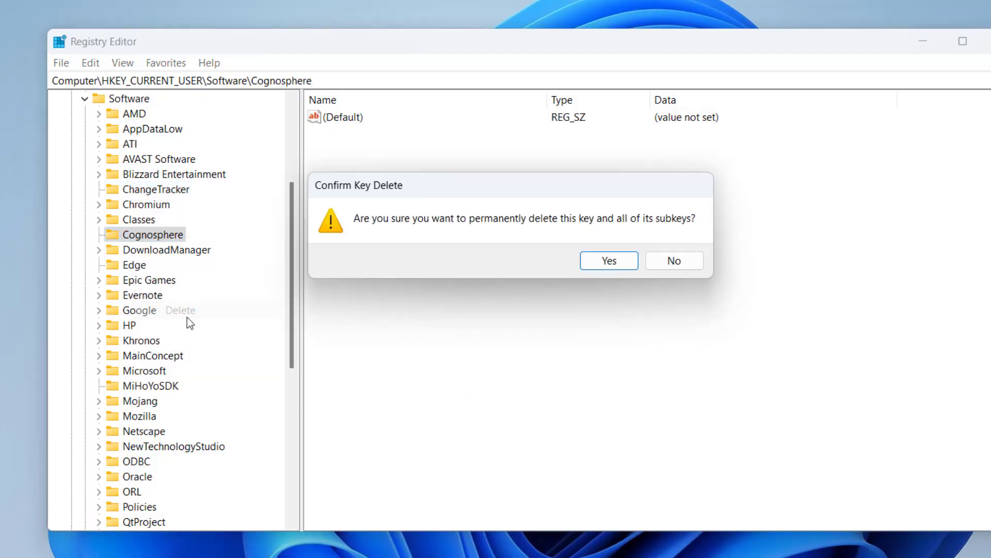
pyautogui.click(599, 261)
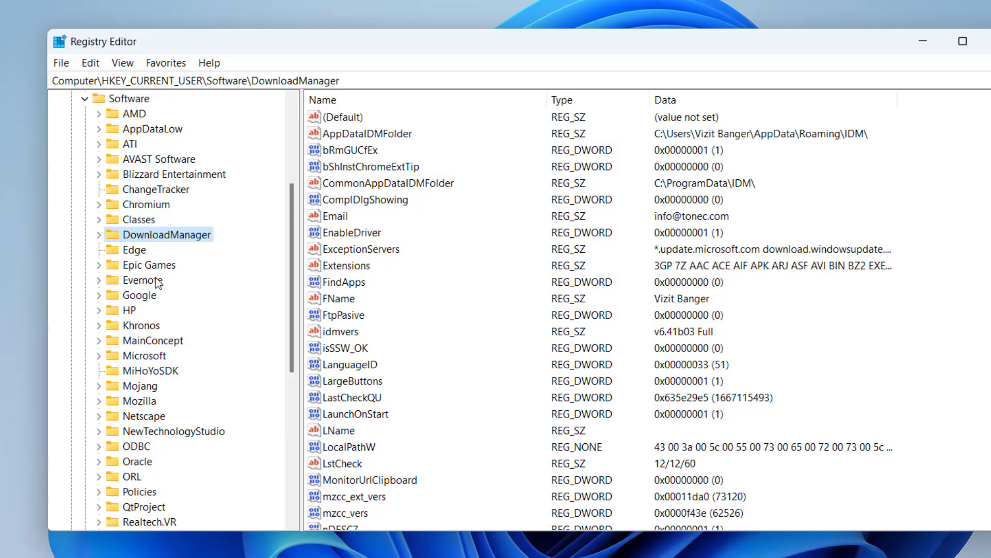
# Delete the MiHoYoSDK key and close Registry Editor
pyautogui.press('m')
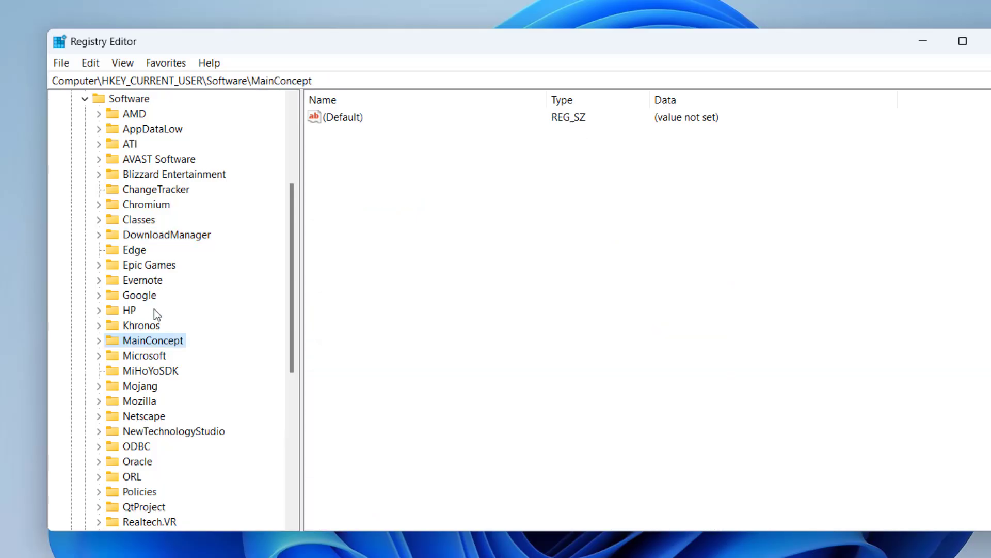
pyautogui.click(174, 372)
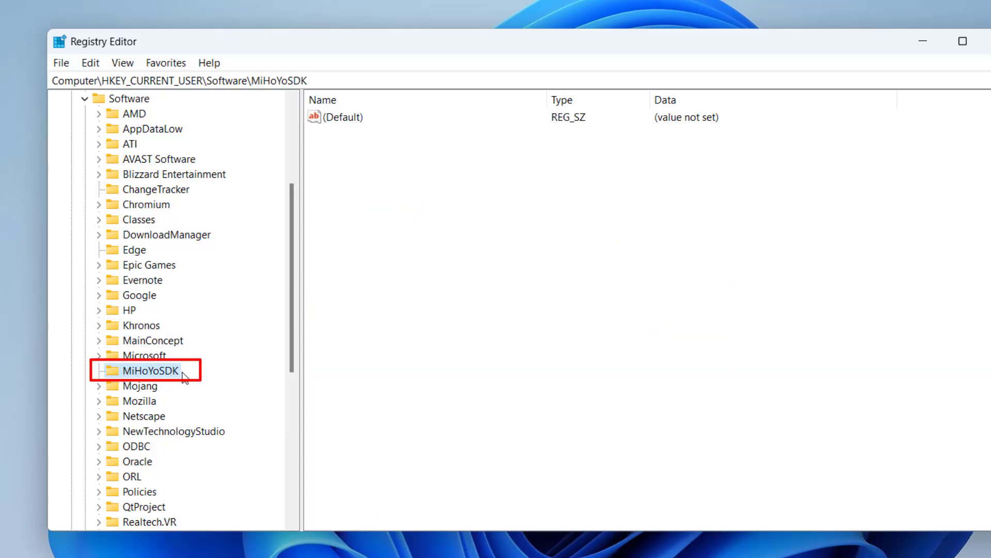
pyautogui.rightClick(167, 373)
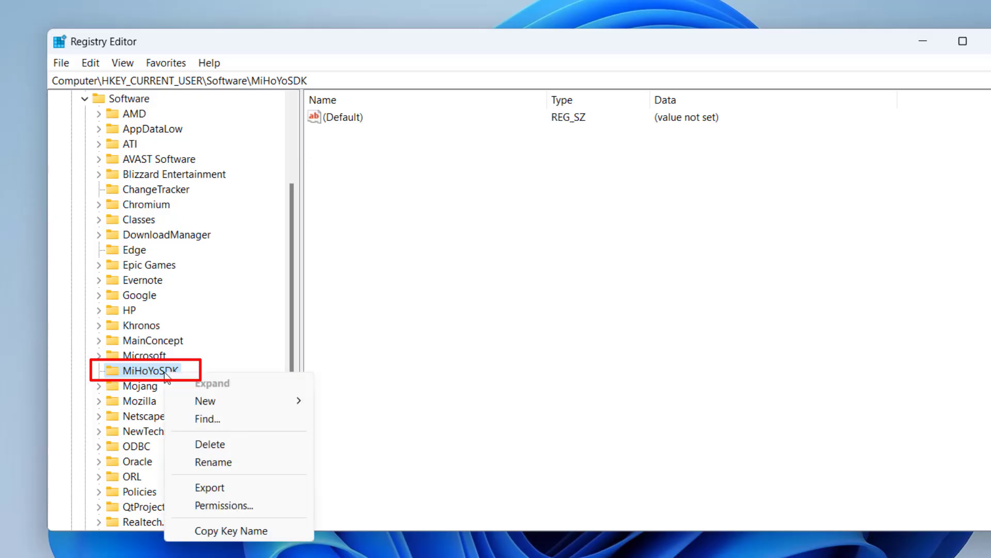
pyautogui.click(209, 444)
pyautogui.click(631, 261)
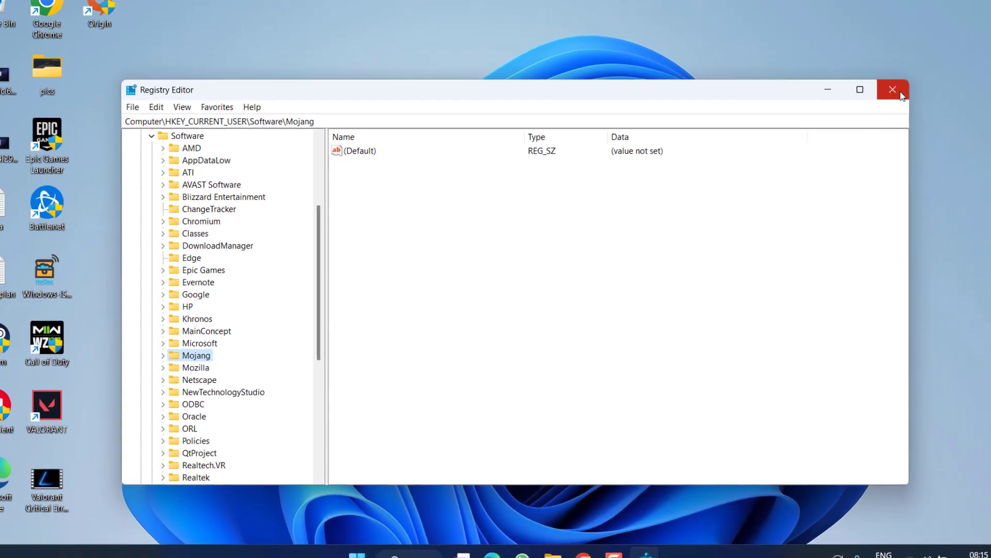
pyautogui.click(892, 88)
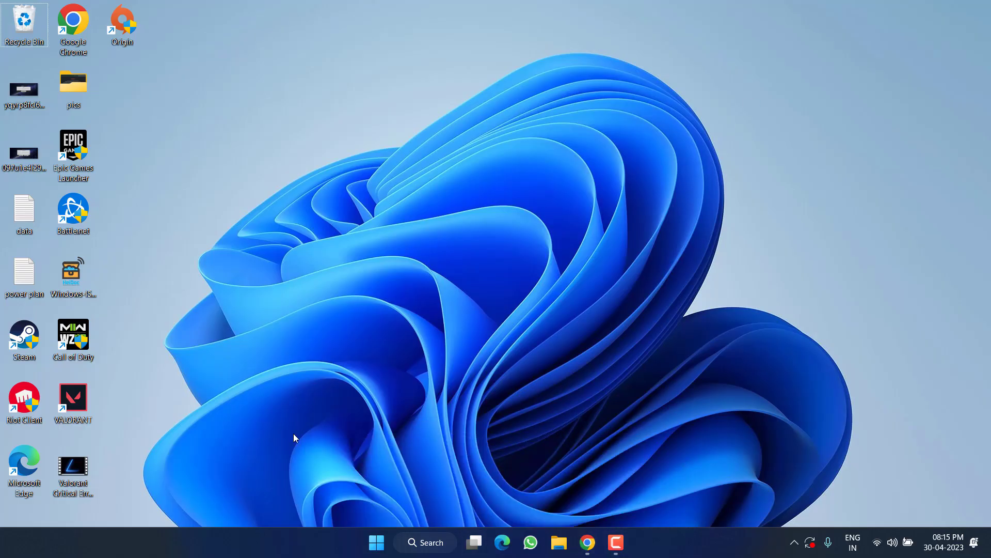
# Run ncpa.cpl from the Run dialog to open Network Connections
pyautogui.rightClick(376, 542)
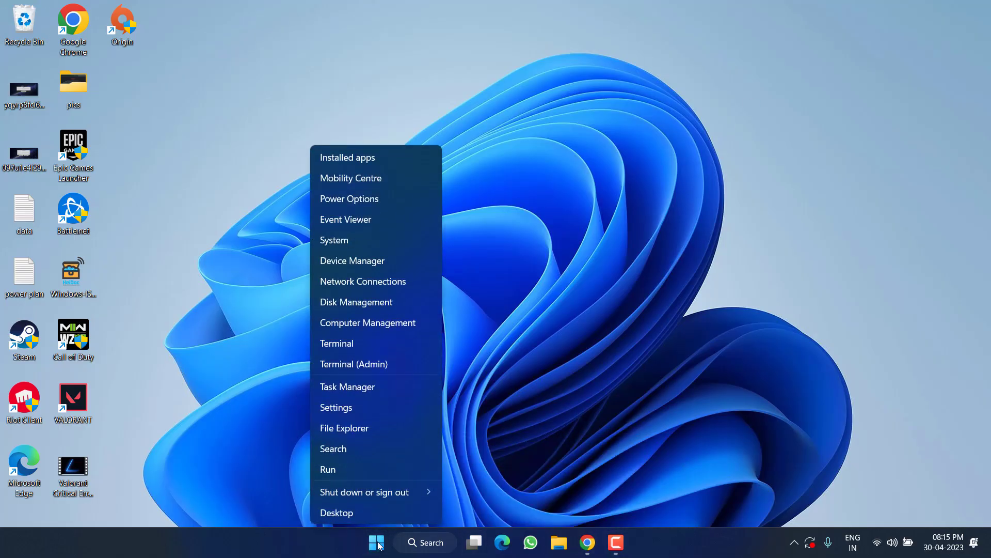
pyautogui.click(367, 479)
pyautogui.write('ncpa')
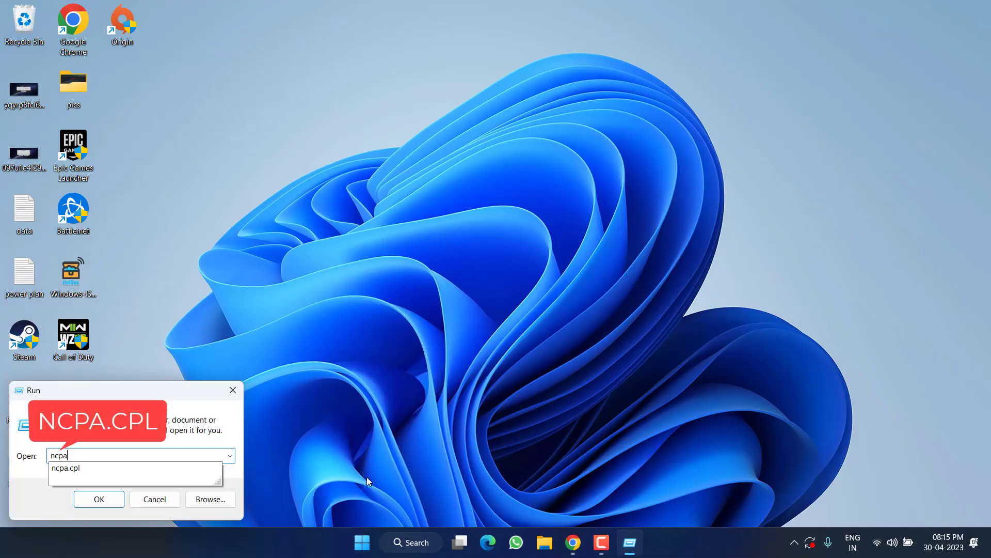
pyautogui.press('Down')
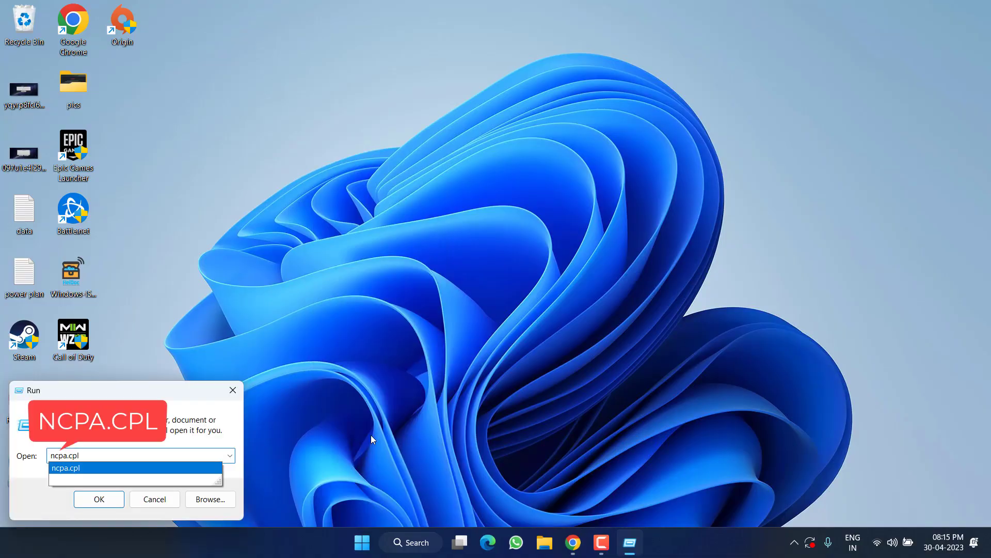
pyautogui.press('Return')
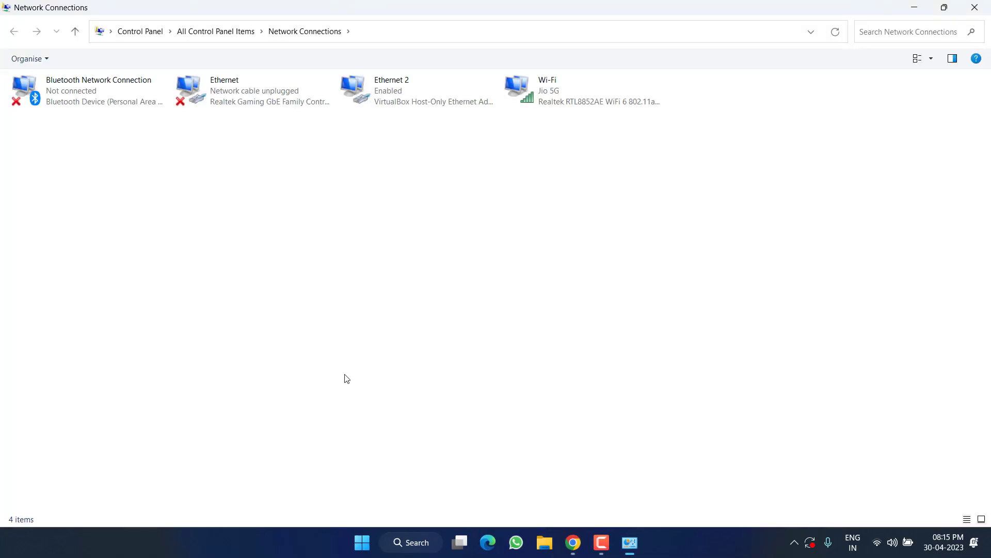
# Set the Wi-Fi adapter's IPv4 DNS servers to 1.1.1.1 and 8.8.4.4 with Validate settings upon exit ticked
pyautogui.rightClick(548, 95)
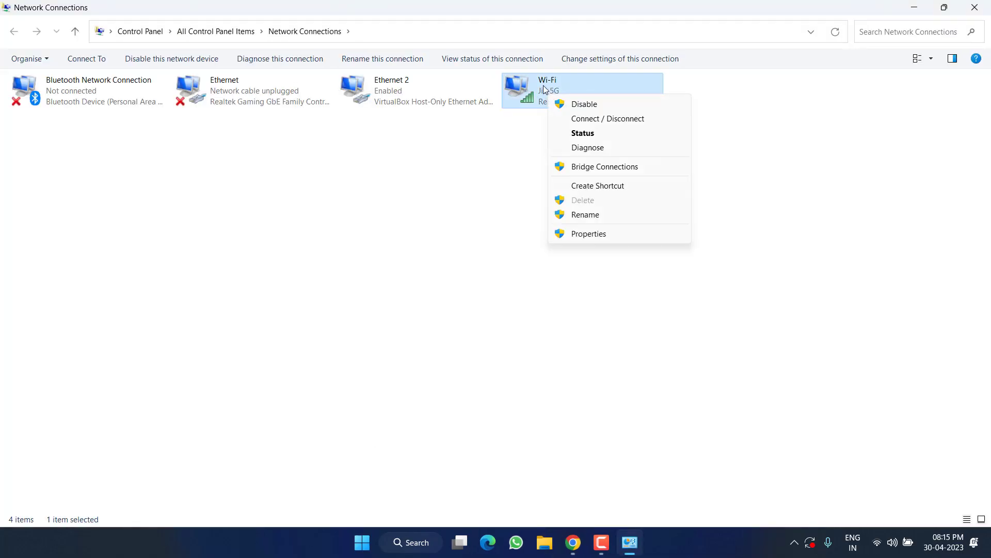
pyautogui.click(589, 233)
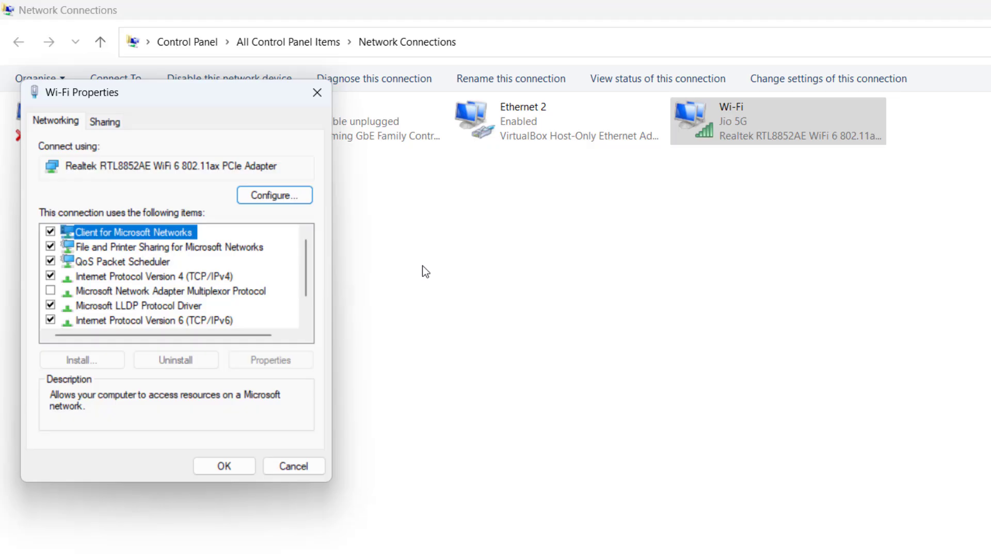
pyautogui.click(204, 276)
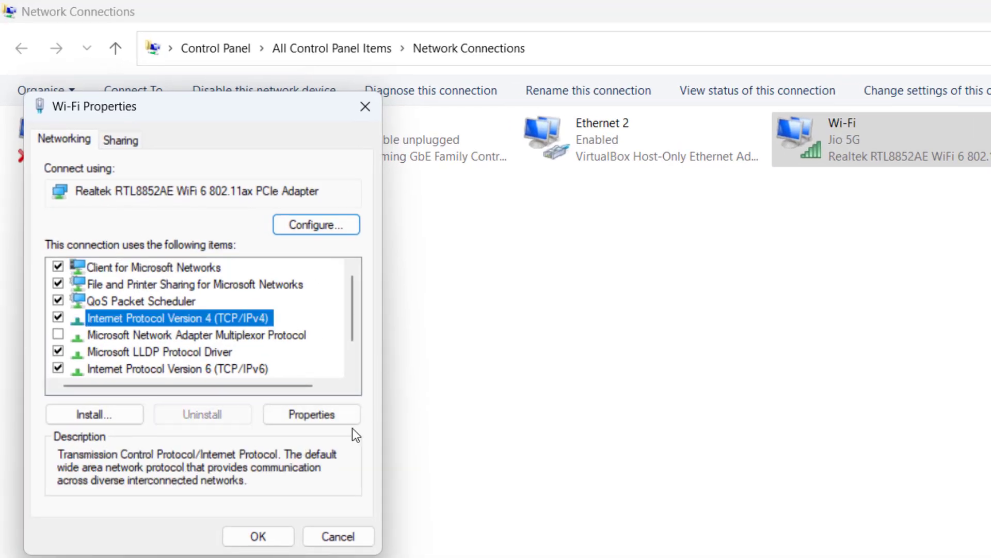
pyautogui.click(313, 415)
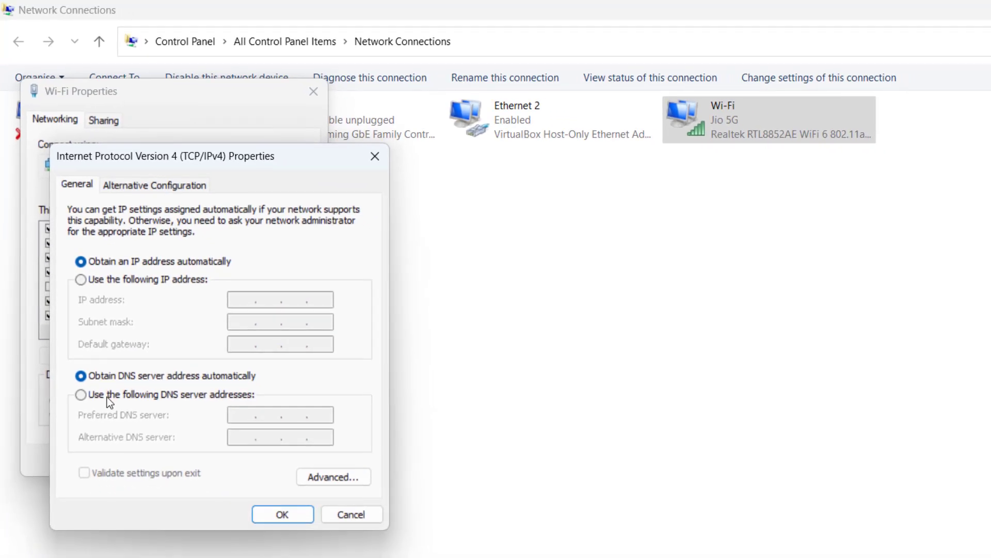
pyautogui.click(134, 398)
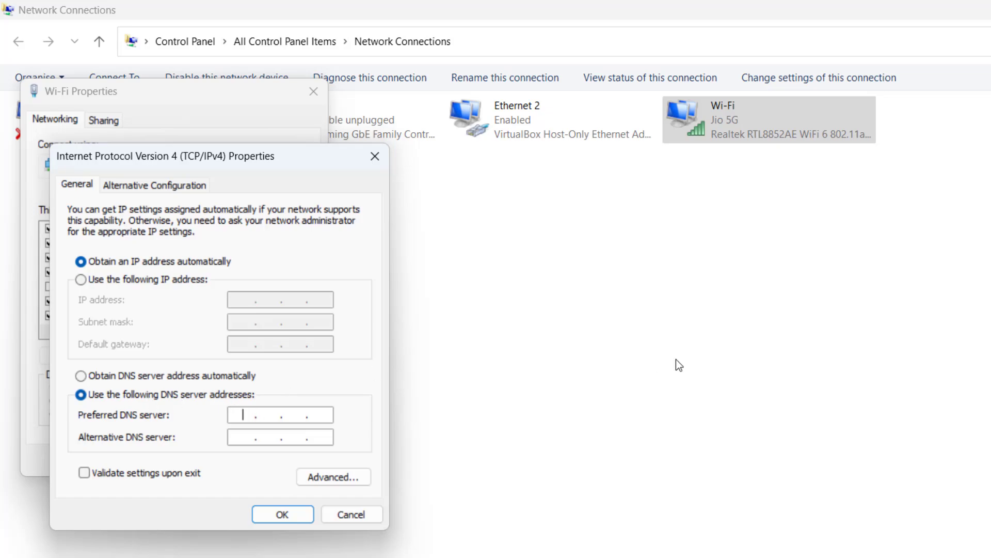
pyautogui.write('1.1.1.1')
pyautogui.press('Tab')
pyautogui.write('8.8.4.4')
pyautogui.click(121, 475)
# Save the new DNS settings, close Wi-Fi Properties, and dismiss the network diagnostics report
pyautogui.click(287, 516)
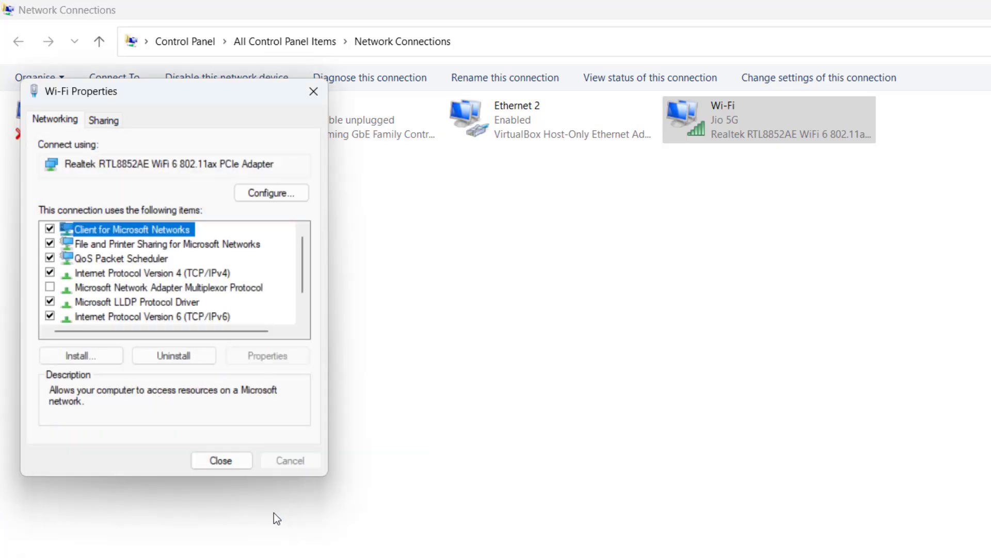
pyautogui.click(225, 462)
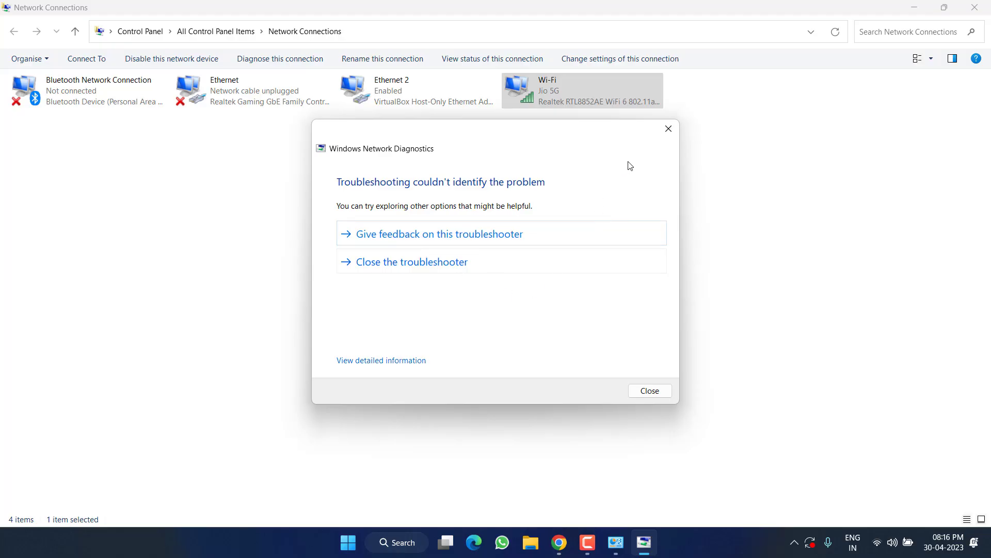
pyautogui.click(668, 128)
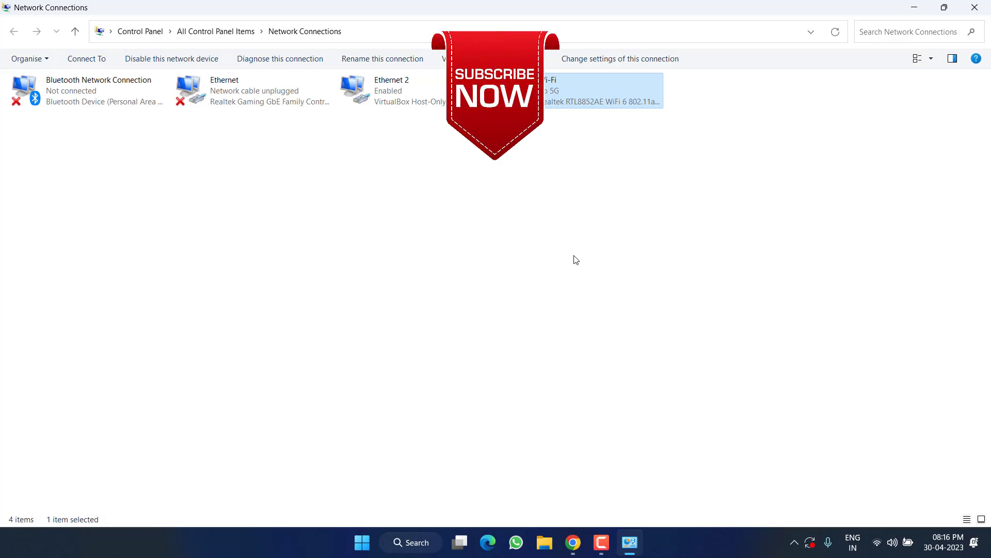
pyautogui.click(974, 8)
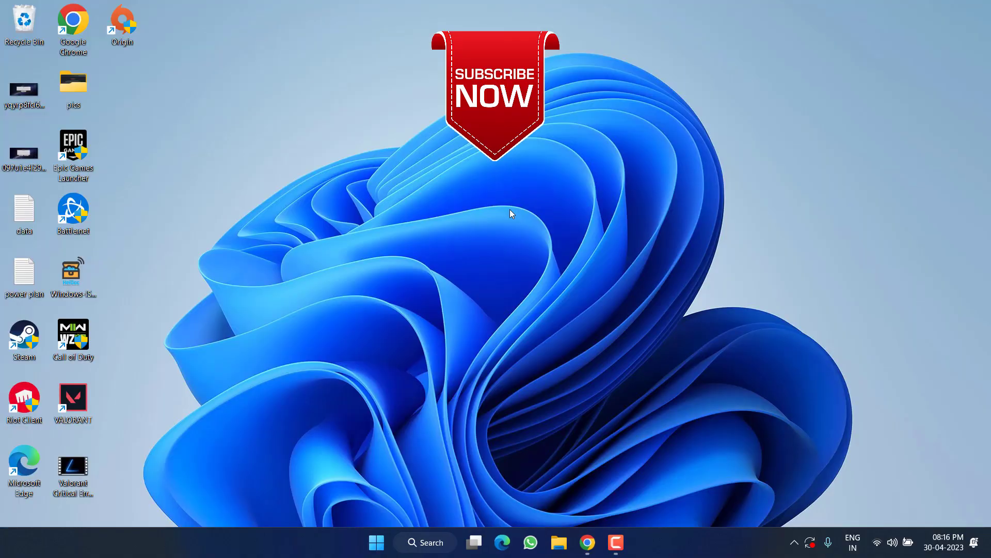